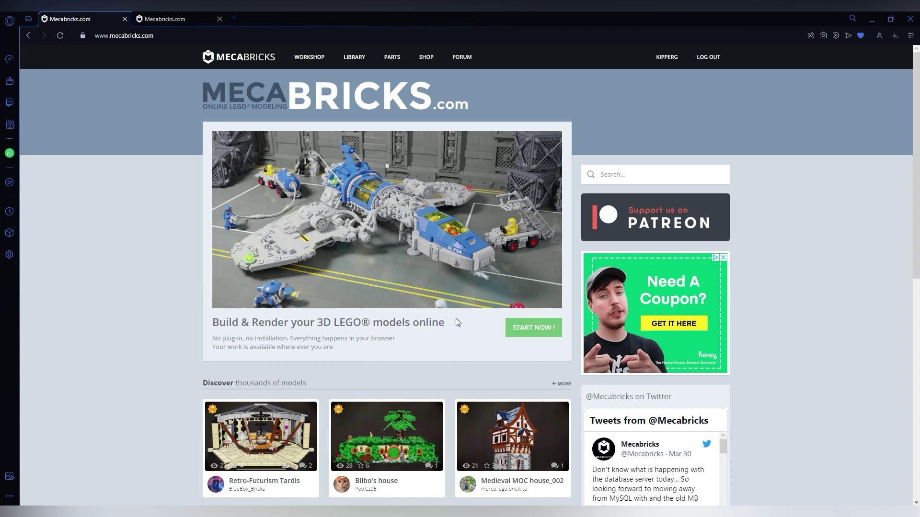
# Open the free Blender Lite add-on in the Mecabricks shop, confirm it's owned, and return to the listing.
pyautogui.click(430, 58)
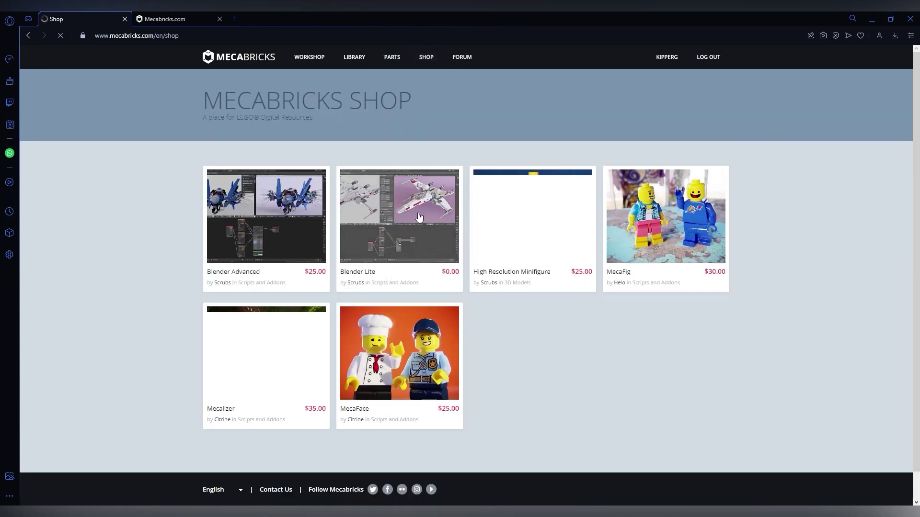
pyautogui.click(425, 271)
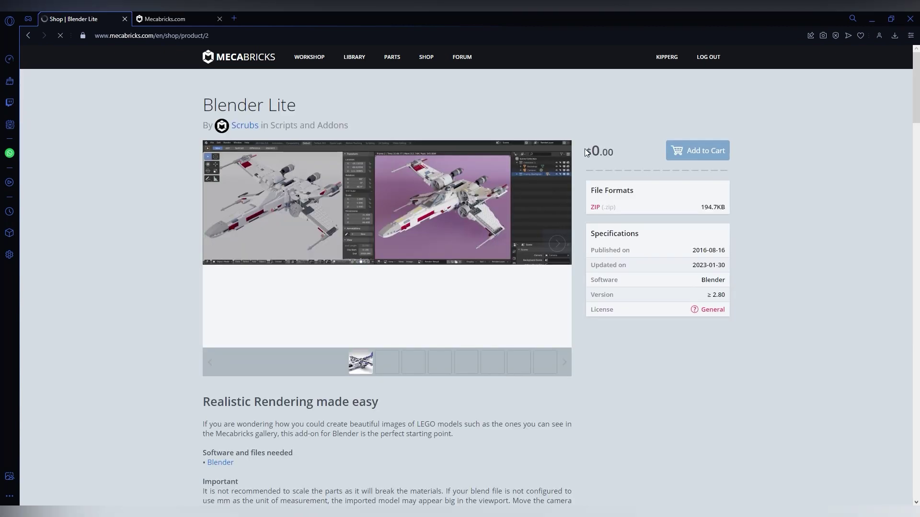
pyautogui.tripleClick(630, 154)
pyautogui.click(630, 153)
pyautogui.click(708, 160)
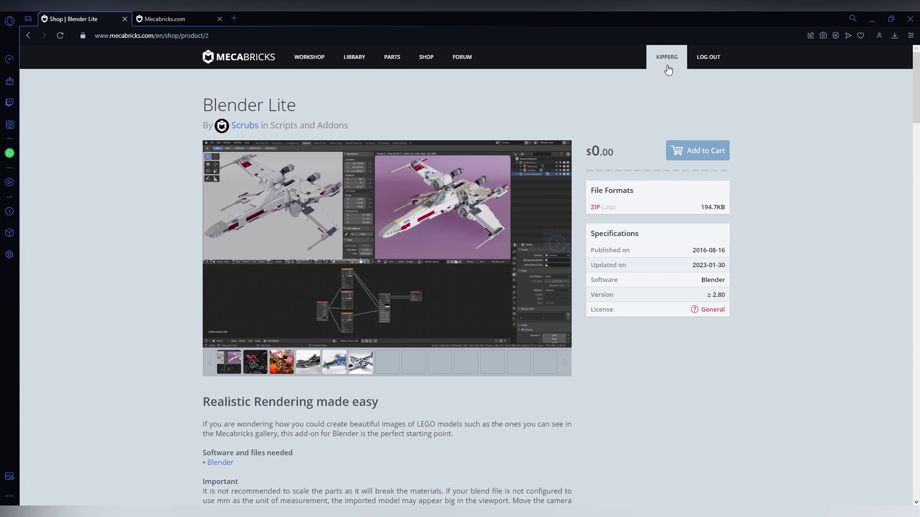
pyautogui.click(29, 37)
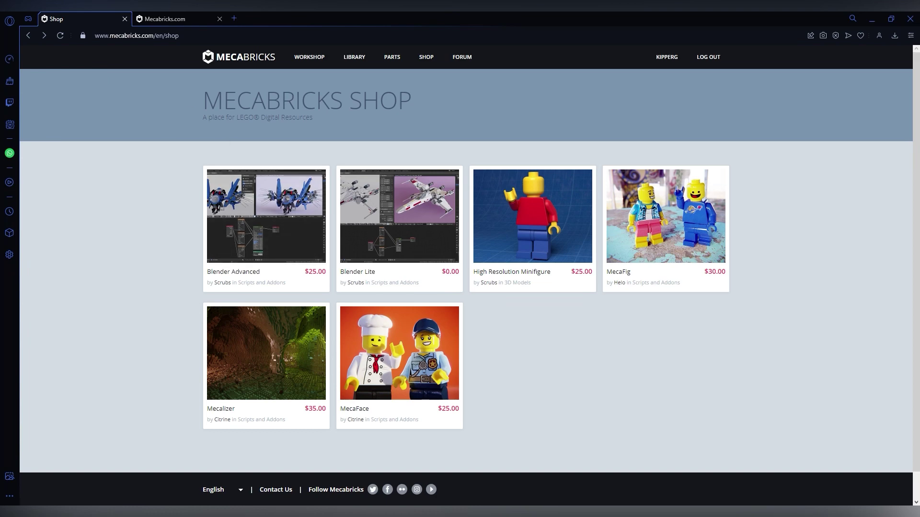
# Search the library for 'lightsaber' and open the Star Wars - Lightsabers model in the Workshop editor.
pyautogui.click(27, 35)
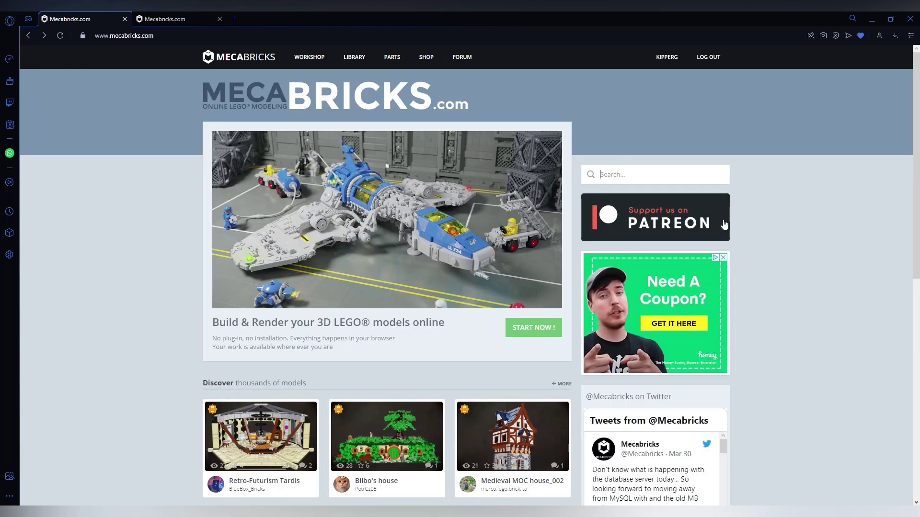
pyautogui.write('lightsaber')
pyautogui.press('Return')
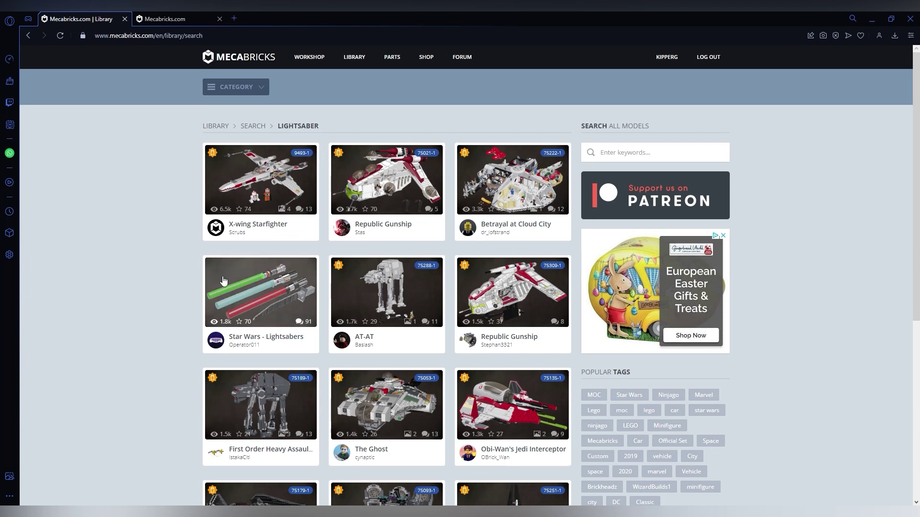
pyautogui.click(260, 293)
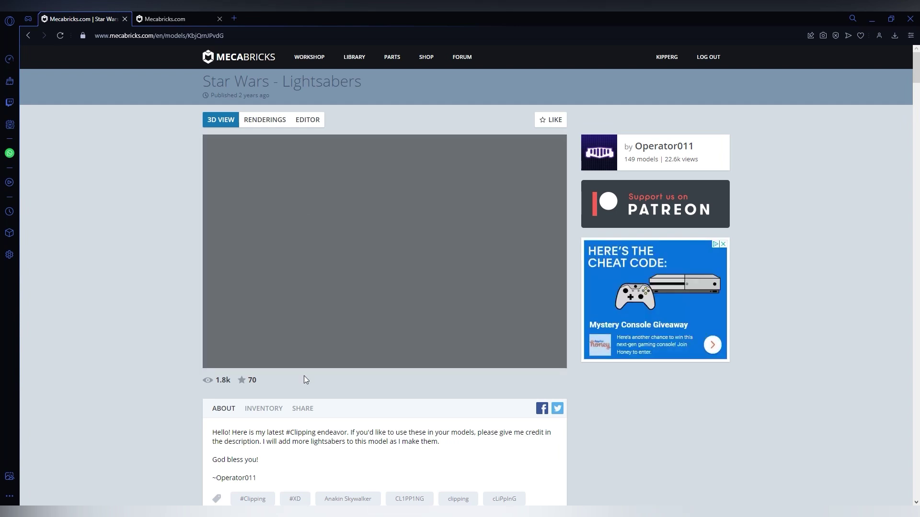
pyautogui.click(318, 120)
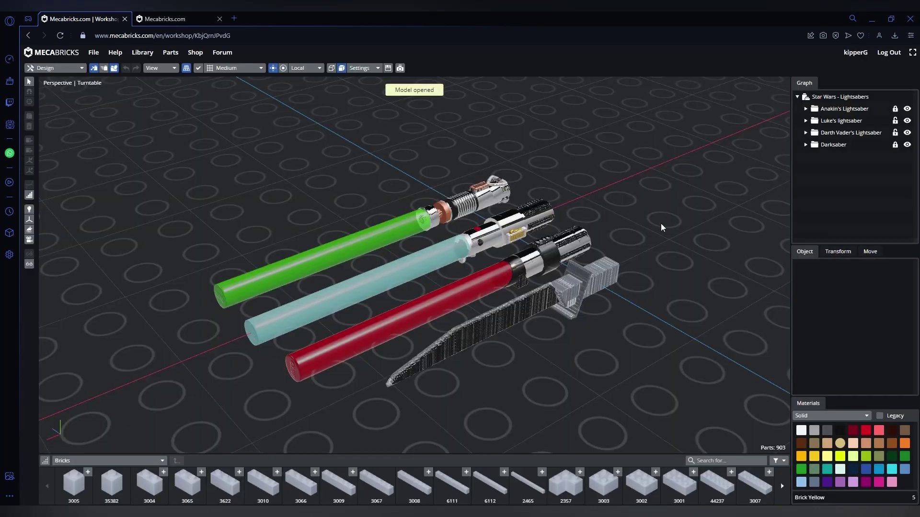
# Delete the green-bladed lightsaber and the Darksaber together.
pyautogui.moveTo(660, 223); pyautogui.dragTo(178, 202, button='right')
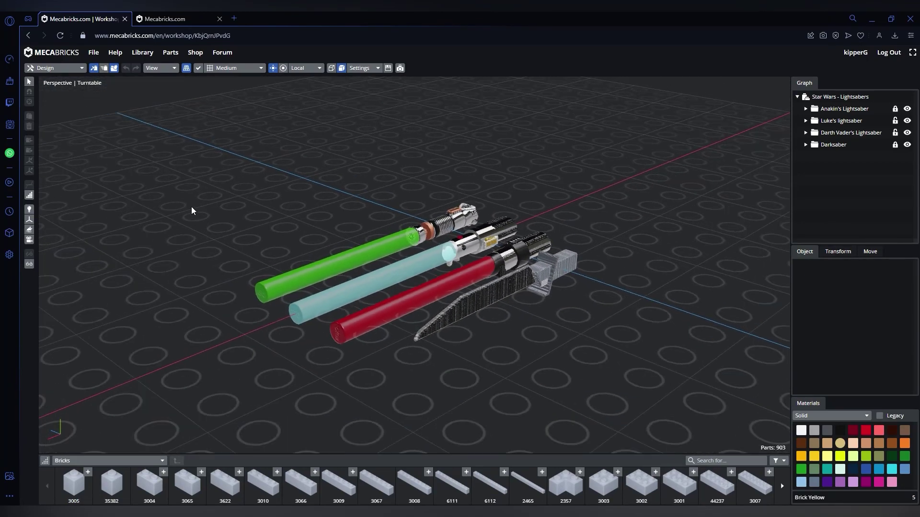
pyautogui.moveTo(254, 226); pyautogui.dragTo(616, 329, button='right')
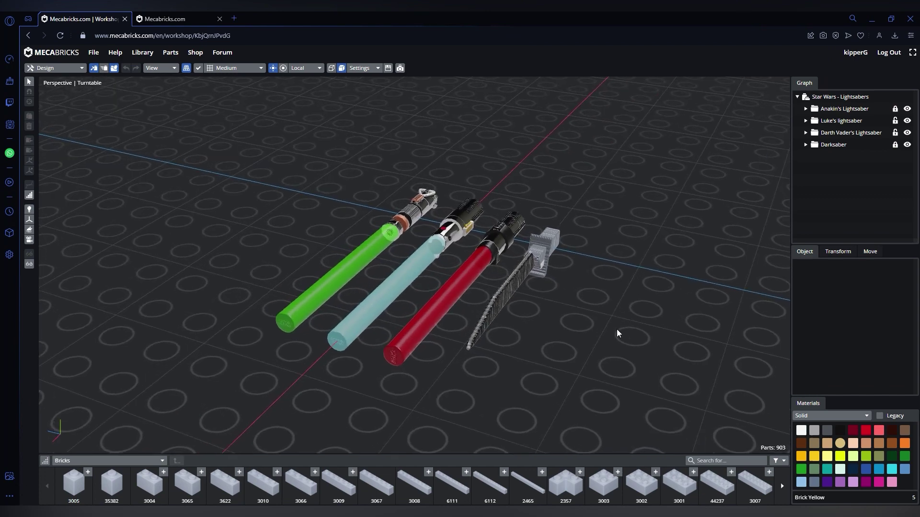
pyautogui.click(479, 272)
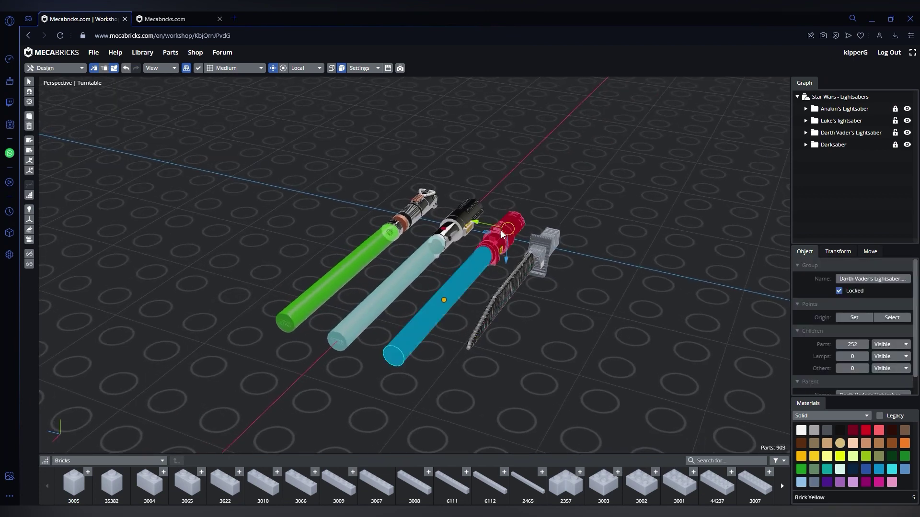
pyautogui.click(551, 253)
pyautogui.click(539, 259)
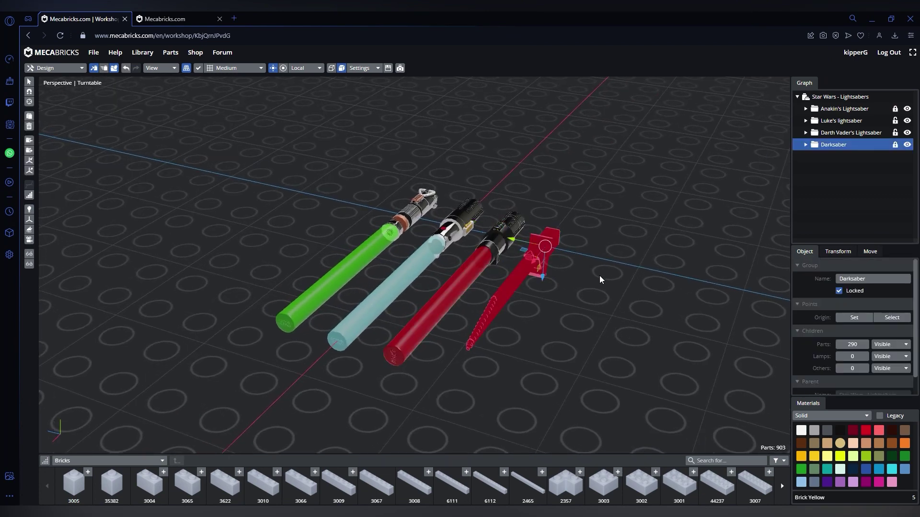
pyautogui.keyDown('shift'); pyautogui.click(459, 224); pyautogui.keyUp('shift')
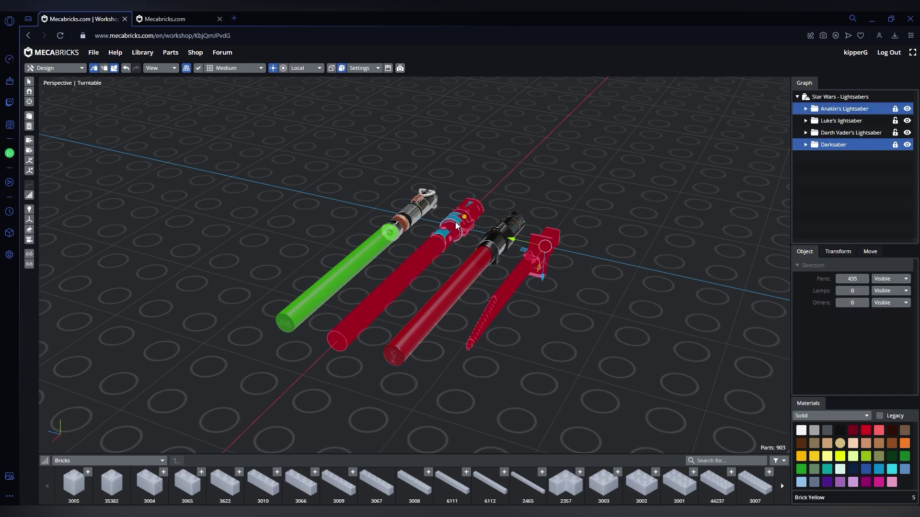
pyautogui.click(536, 202)
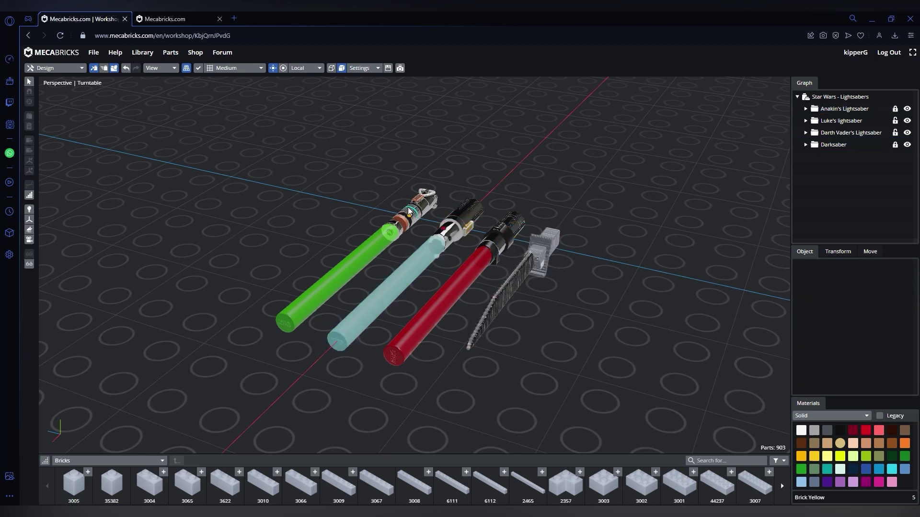
pyautogui.click(410, 212)
pyautogui.keyDown('shift'); pyautogui.click(537, 243); pyautogui.keyUp('shift')
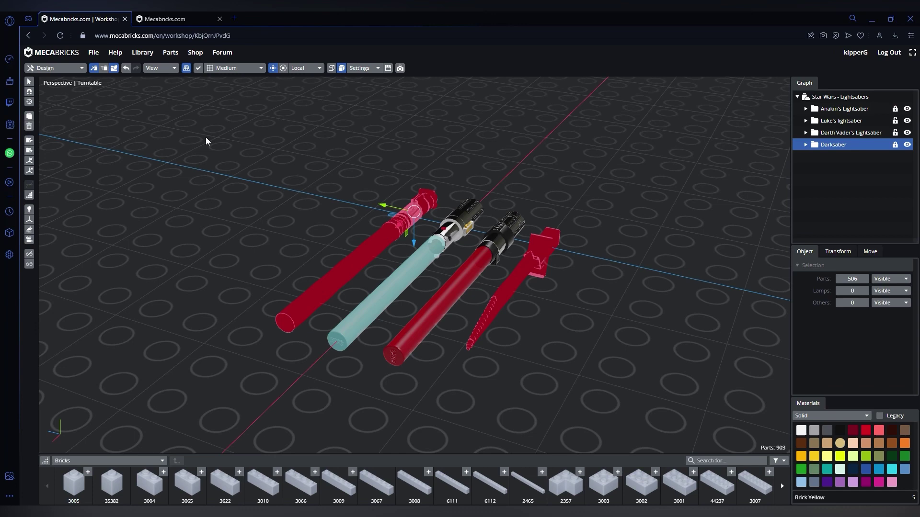
pyautogui.press('Delete')
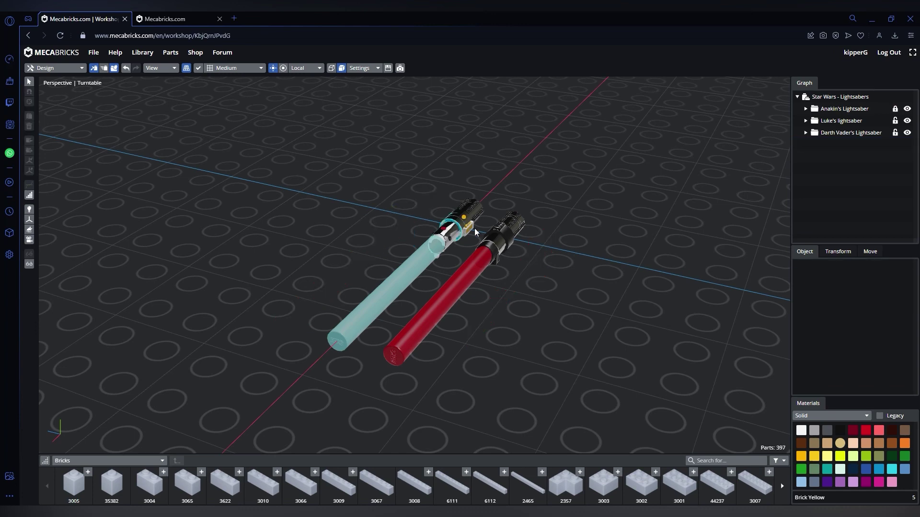
# Delete the red lightsaber, leaving only the blue one.
pyautogui.click(498, 237)
pyautogui.press('Delete')
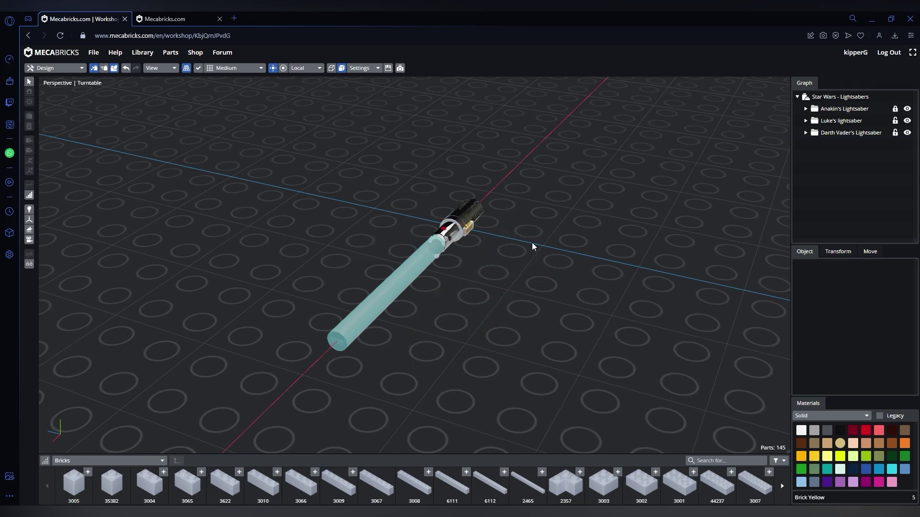
pyautogui.moveTo(532, 242); pyautogui.dragTo(481, 239, button='right')
# Export the lightsaber model in Blender Add-on (.zmbx) format.
pyautogui.click(97, 56)
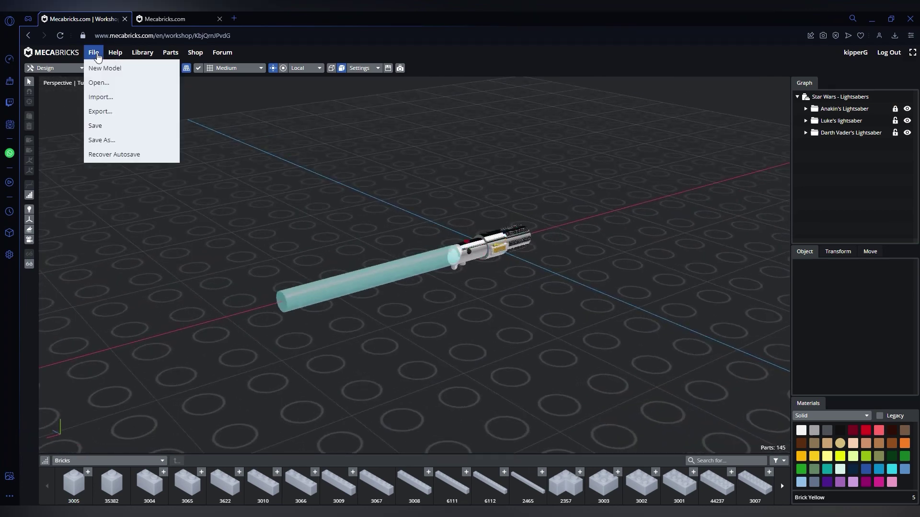
pyautogui.click(118, 111)
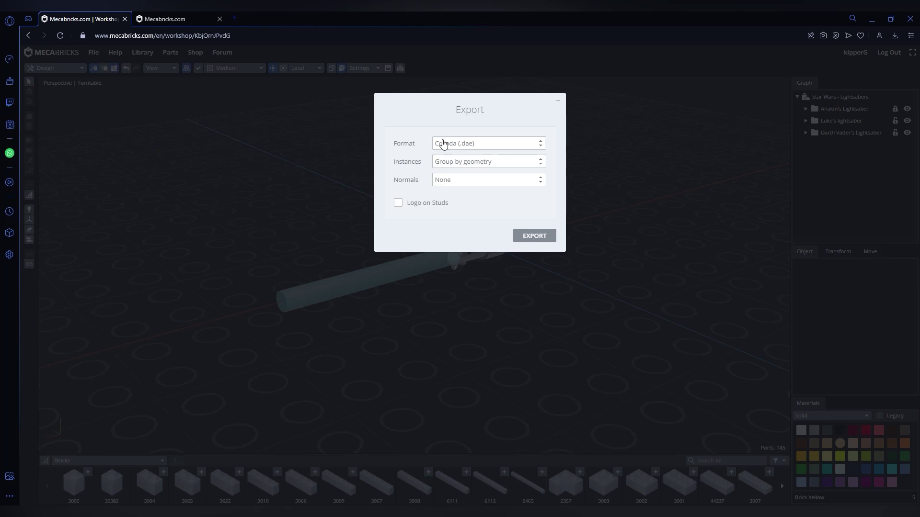
pyautogui.click(501, 159)
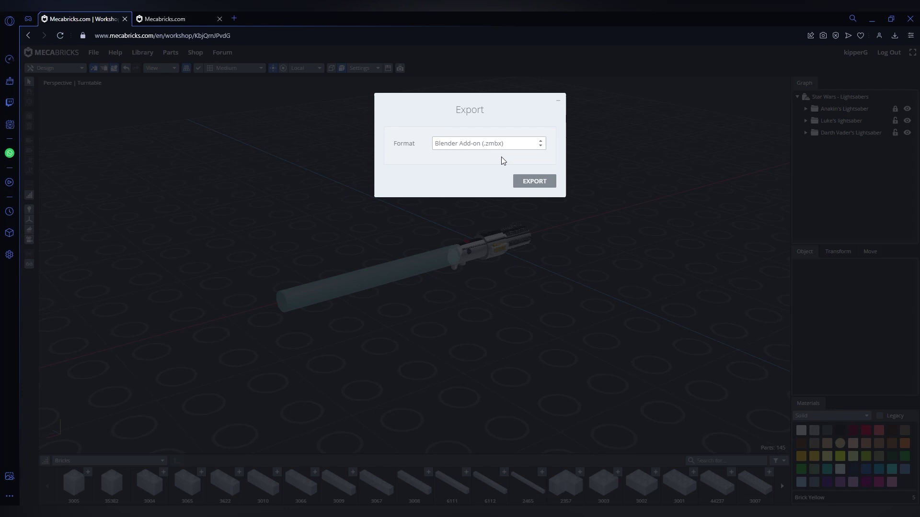
pyautogui.click(530, 181)
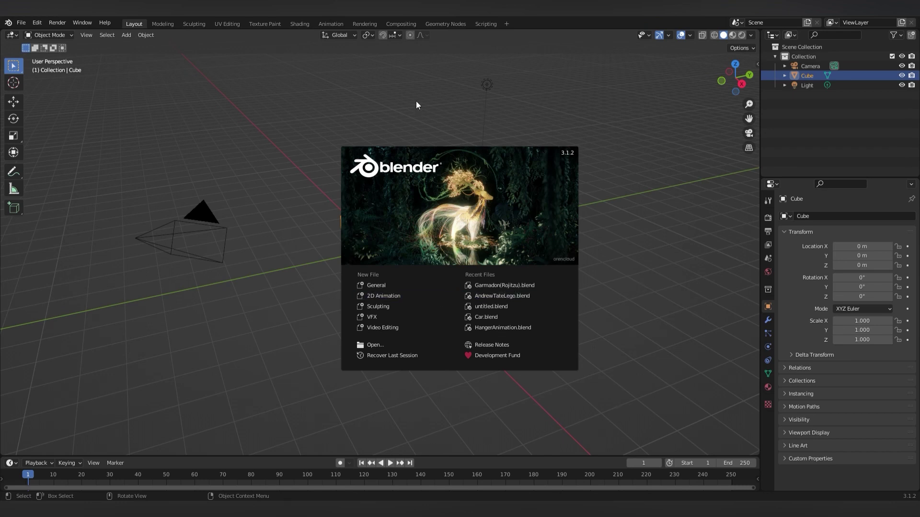
# Start a General scene and delete the default cube, camera and light.
pyautogui.click(401, 284)
pyautogui.press('a')
pyautogui.rightClick(316, 302)
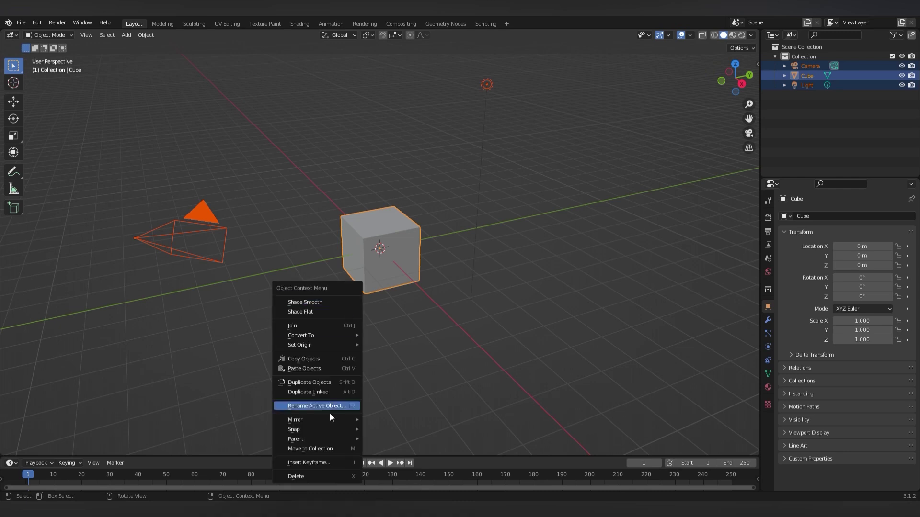
pyautogui.click(306, 473)
pyautogui.moveTo(369, 341); pyautogui.dragTo(442, 322, button='middle')
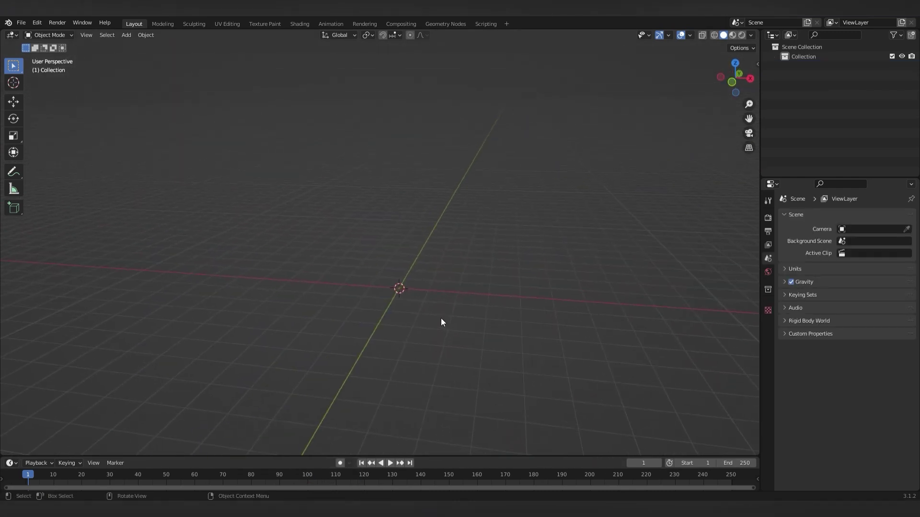
pyautogui.click(37, 22)
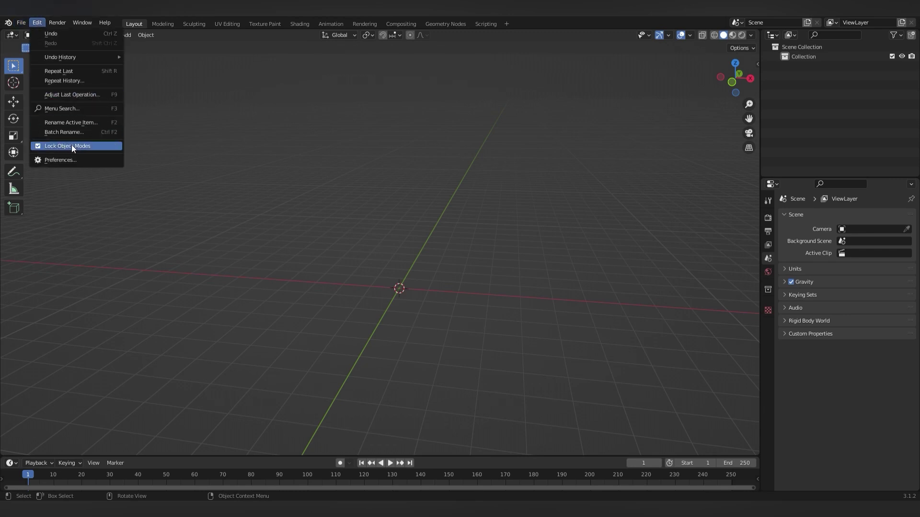
pyautogui.click(70, 158)
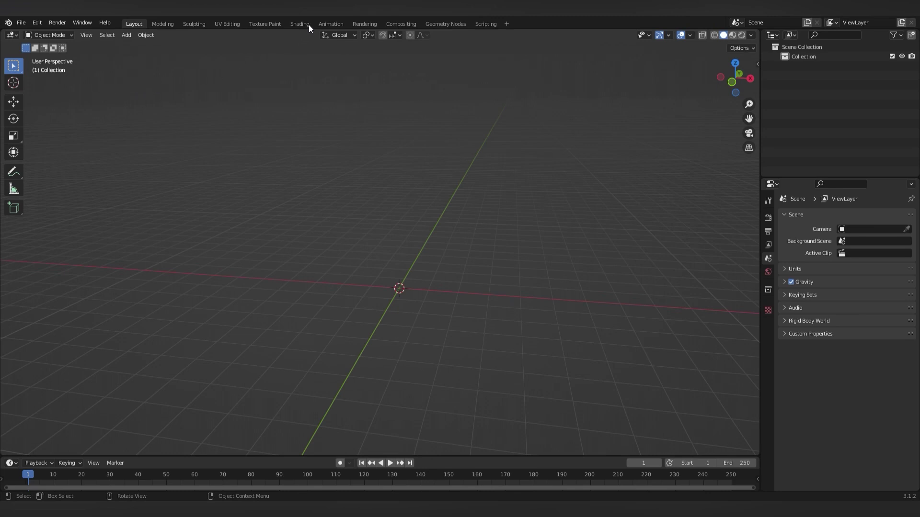
# Import the Mecabricks .zmbx lightsaber file into the scene.
pyautogui.click(23, 23)
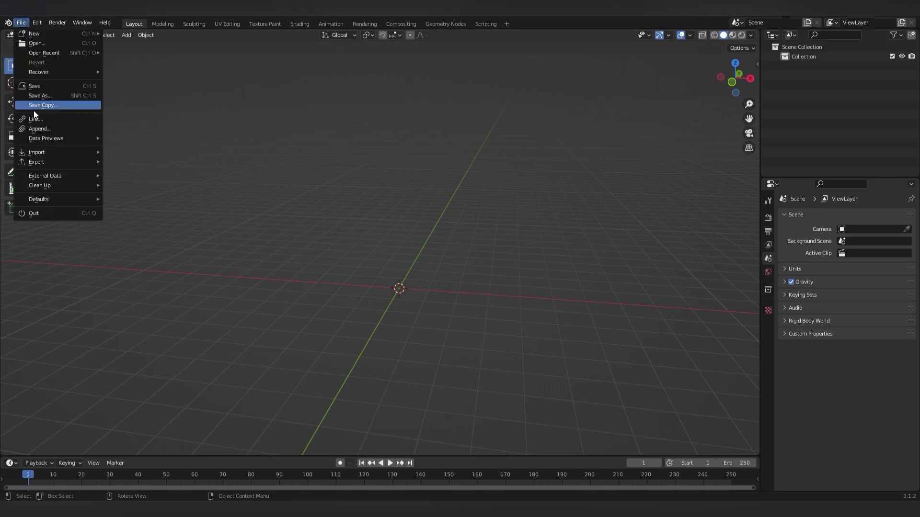
pyautogui.moveTo(36, 156)
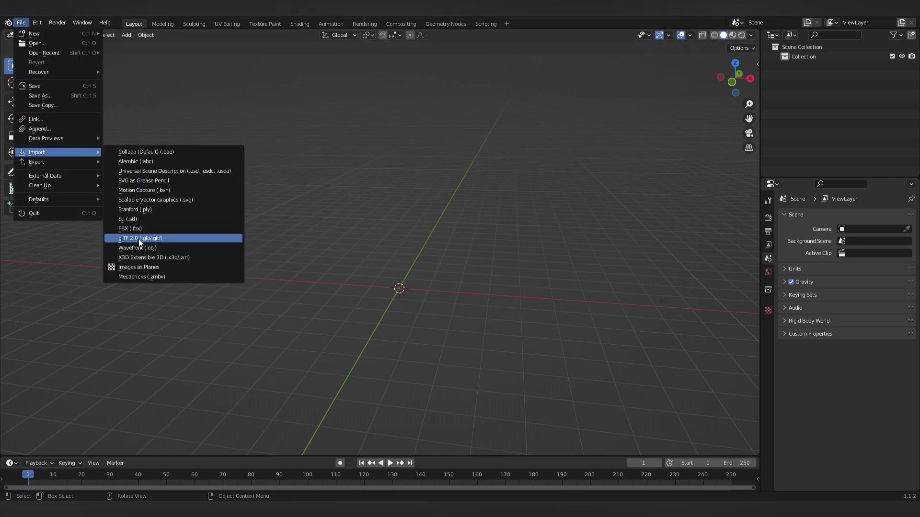
pyautogui.click(168, 278)
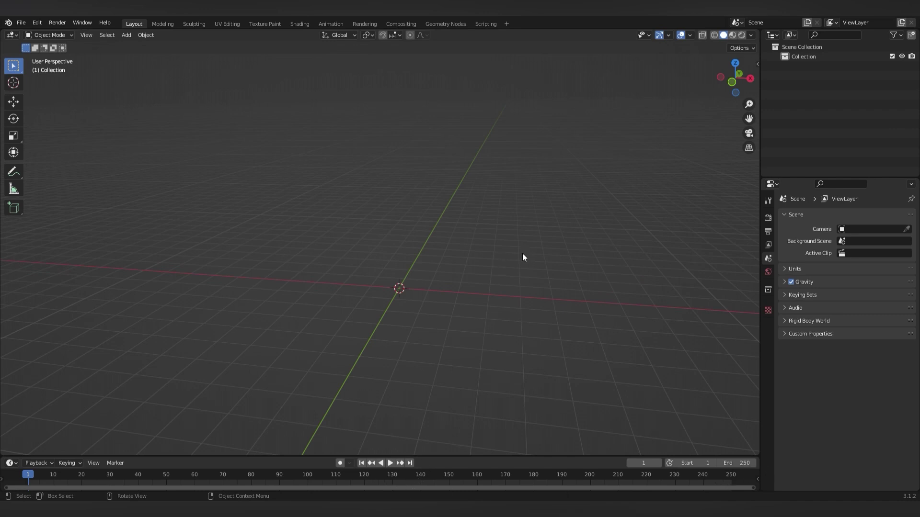
pyautogui.moveTo(522, 253); pyautogui.dragTo(591, 261, button='middle')
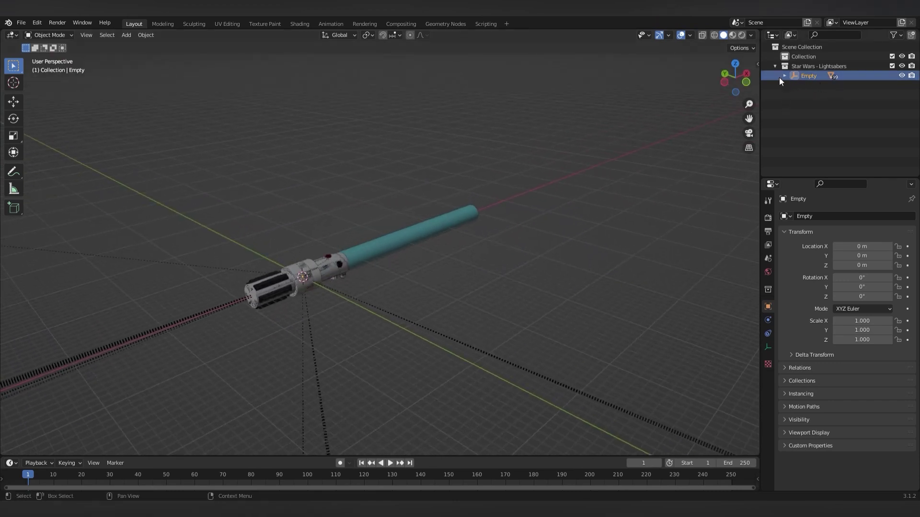
# Delete the lightsaber's Empty parent and switch the viewport to Rendered shading.
pyautogui.rightClick(598, 133)
pyautogui.click(580, 172)
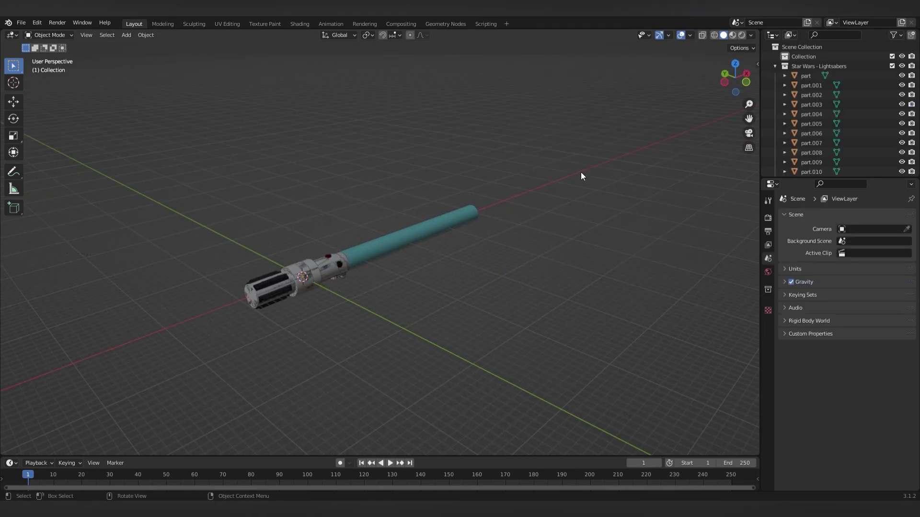
pyautogui.moveTo(581, 171)
pyautogui.mouseDown(button='middle')
pyautogui.moveTo(449, 197)
pyautogui.moveTo(596, 187)
pyautogui.moveTo(511, 226)
pyautogui.moveTo(389, 241)
pyautogui.moveTo(340, 215)
pyautogui.moveTo(364, 210)
pyautogui.mouseUp(button='middle')
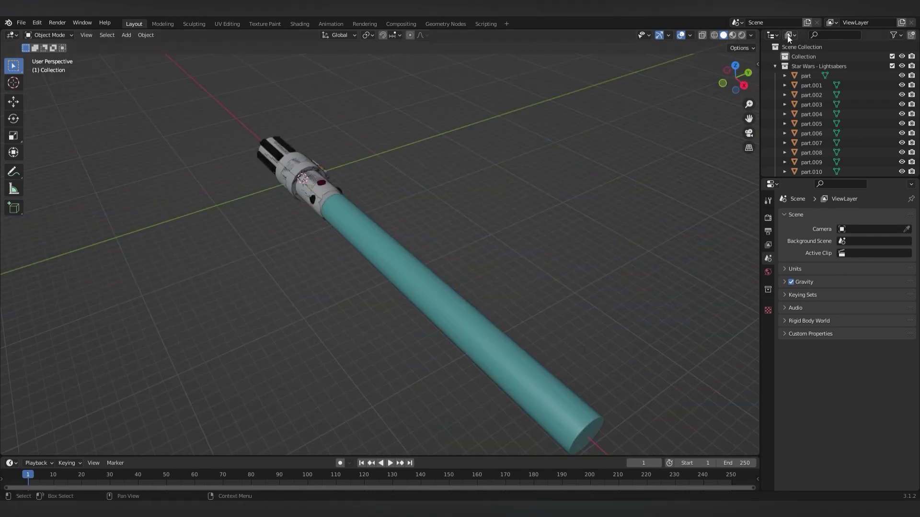
pyautogui.click(742, 35)
pyautogui.moveTo(587, 131)
pyautogui.mouseDown(button='middle')
pyautogui.moveTo(539, 153)
pyautogui.moveTo(636, 113)
pyautogui.moveTo(684, 140)
pyautogui.moveTo(695, 164)
pyautogui.moveTo(486, 198)
pyautogui.moveTo(361, 145)
pyautogui.moveTo(347, 121)
pyautogui.mouseUp(button='middle')
# Set the Render Engine to Cycles in the Render properties.
pyautogui.click(768, 217)
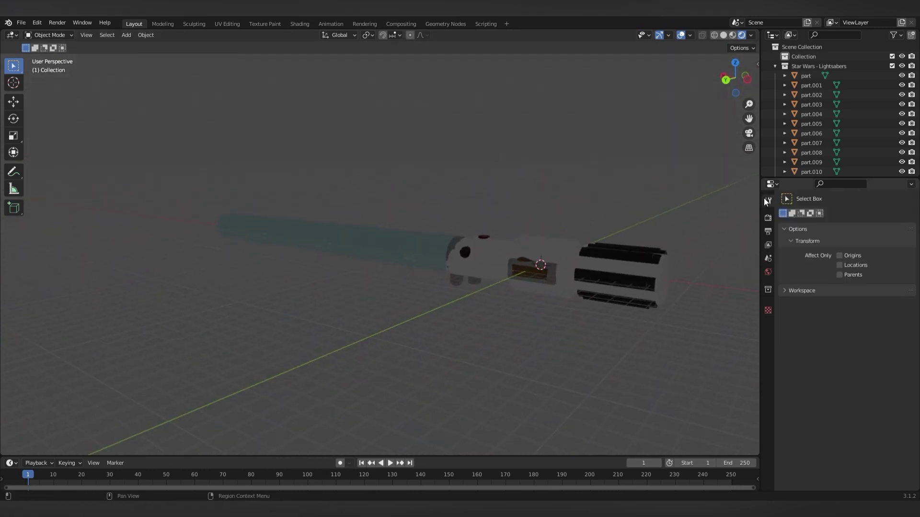
pyautogui.click(857, 217)
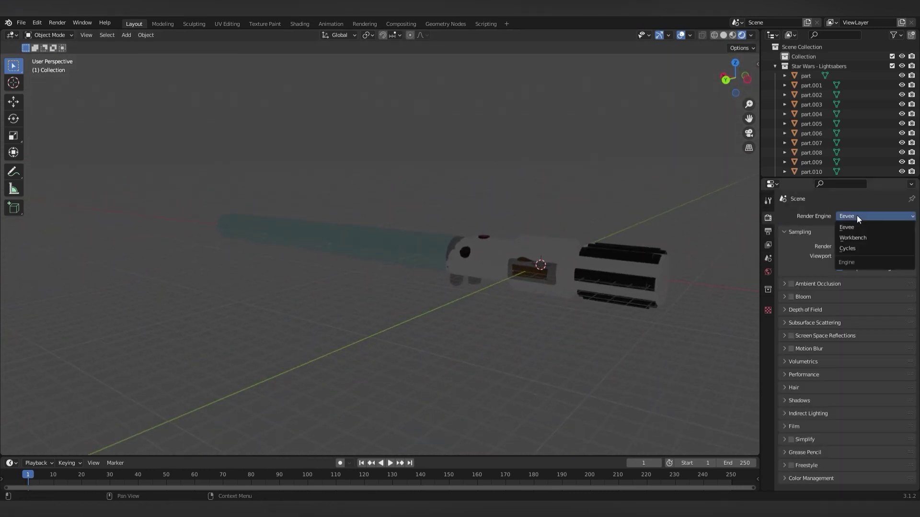
pyautogui.click(849, 249)
pyautogui.moveTo(709, 239); pyautogui.dragTo(519, 229, button='middle')
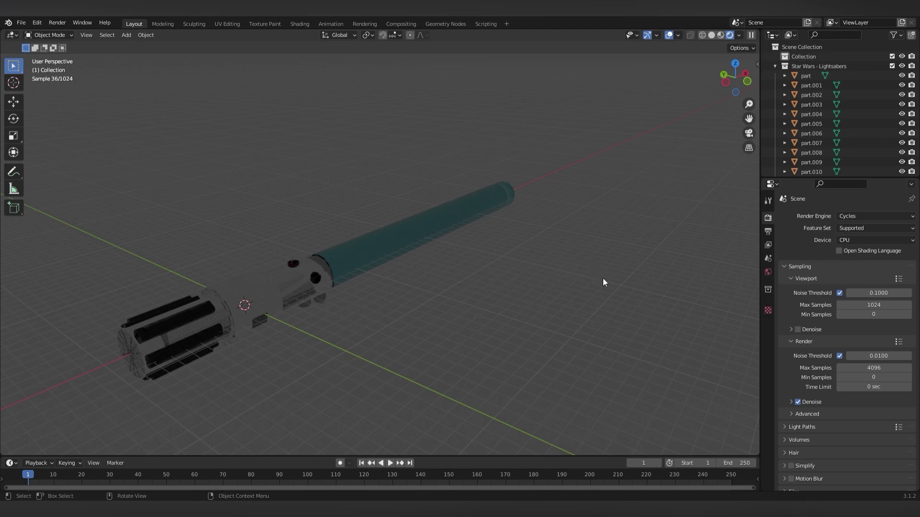
pyautogui.click(768, 201)
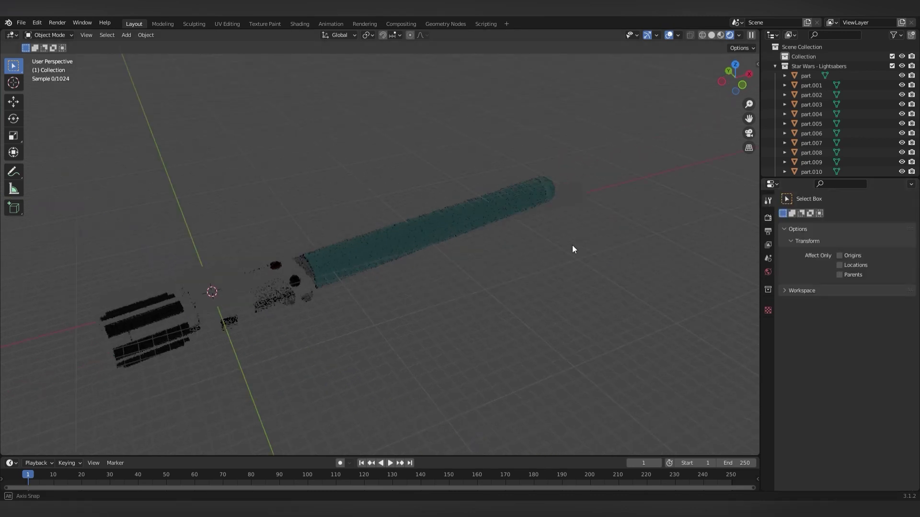